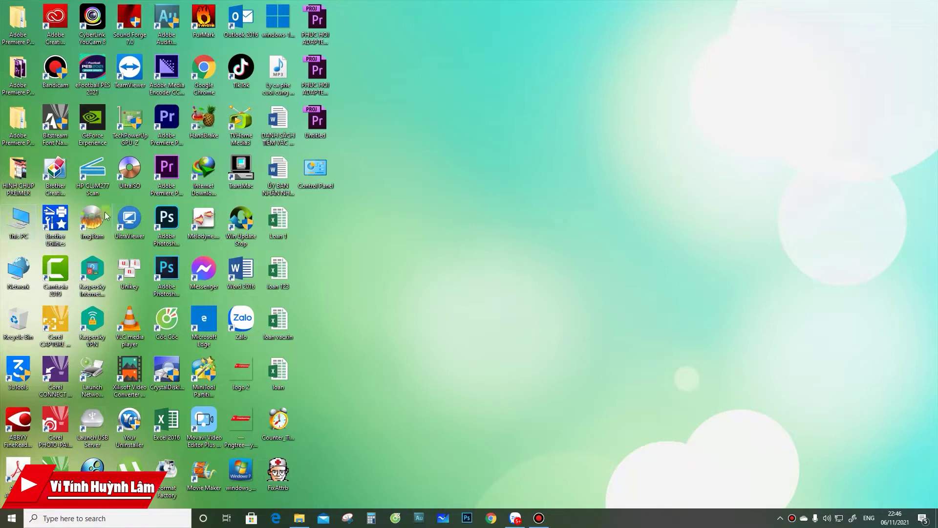
# - Open the "game mame huyen thoai" folder on drive DATA 1T (E:) and move its window away from the drive's folder list
pyautogui.doubleClick(27, 225)
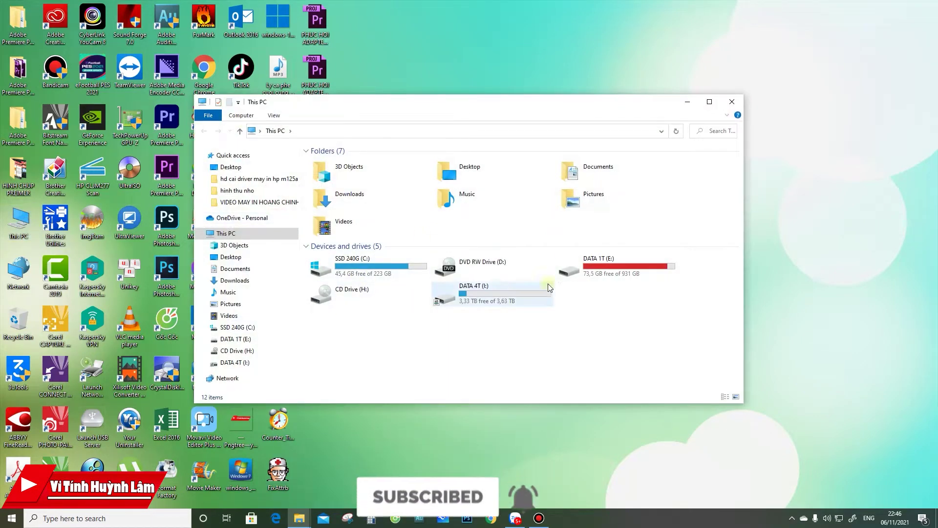
pyautogui.doubleClick(588, 268)
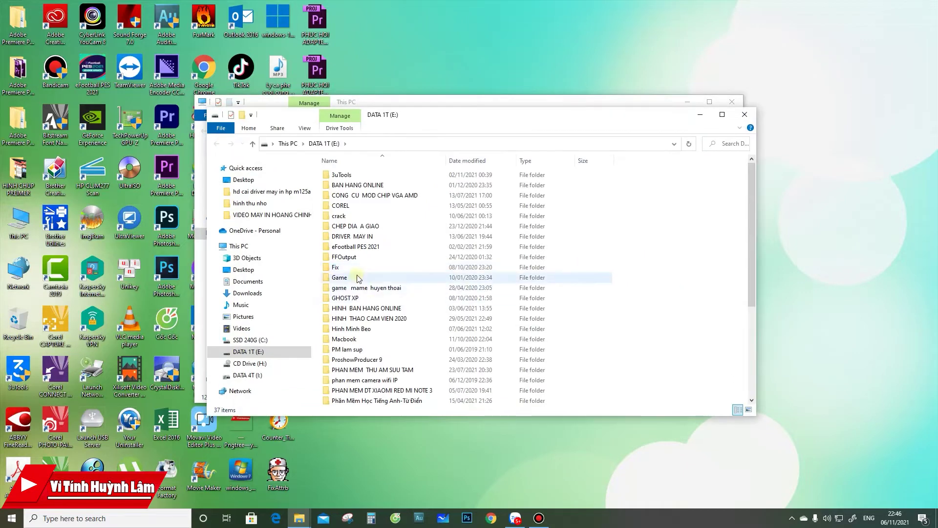
pyautogui.doubleClick(359, 288)
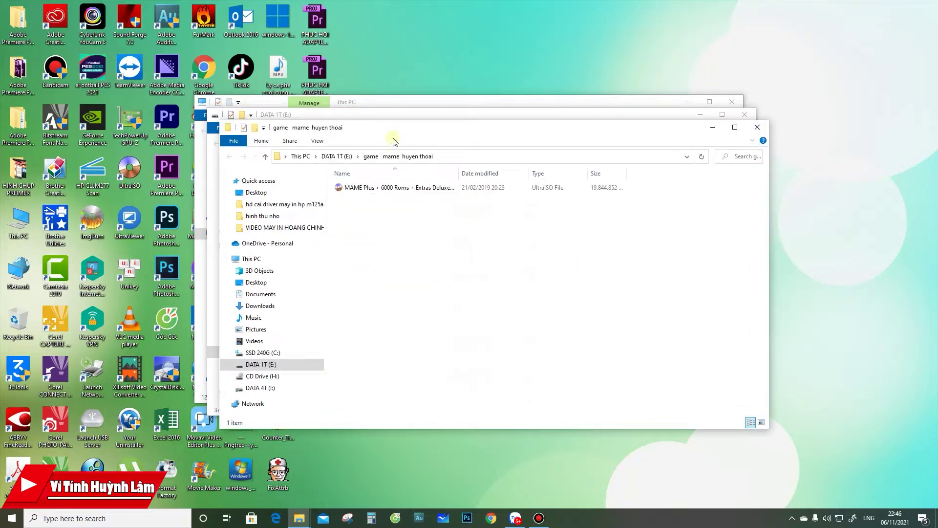
pyautogui.moveTo(469, 130); pyautogui.dragTo(706, 202)
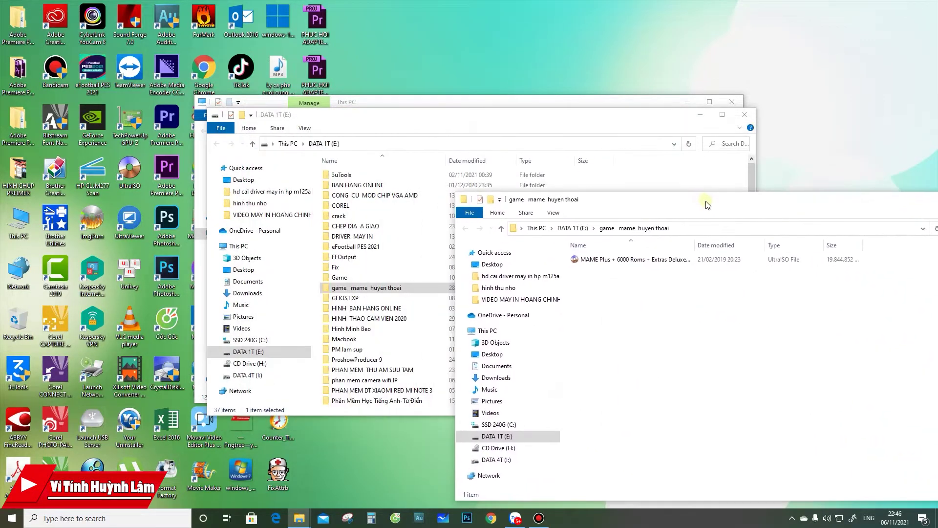
pyautogui.doubleClick(371, 318)
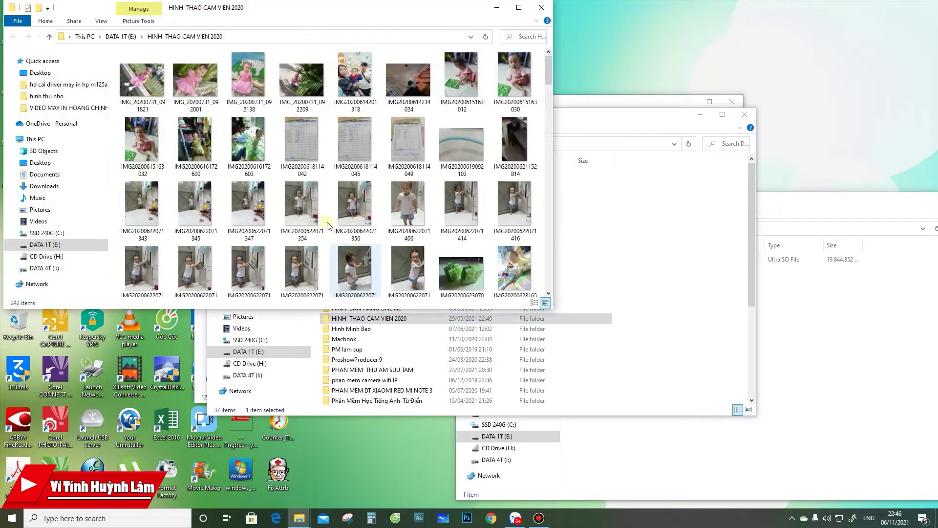
pyautogui.click(315, 217)
pyautogui.doubleClick(315, 217)
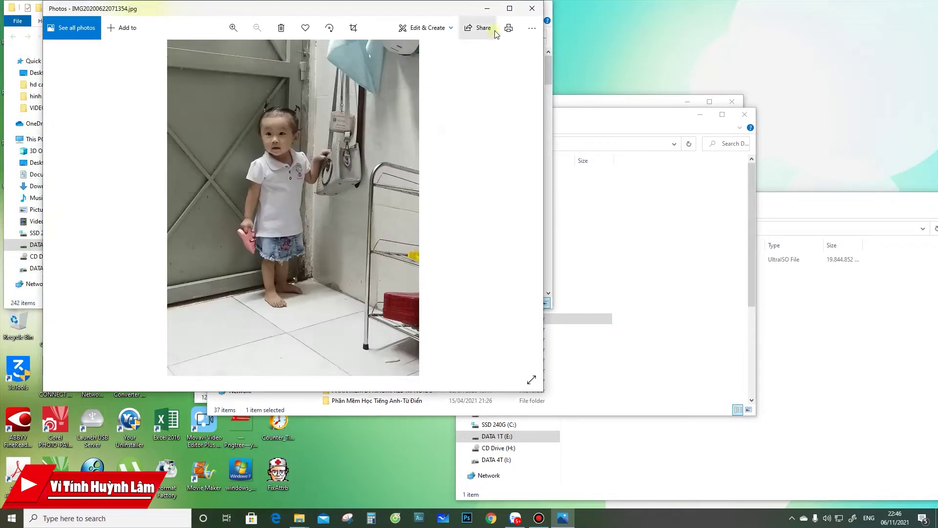
pyautogui.click(531, 9)
pyautogui.moveTo(366, 10); pyautogui.dragTo(487, 250)
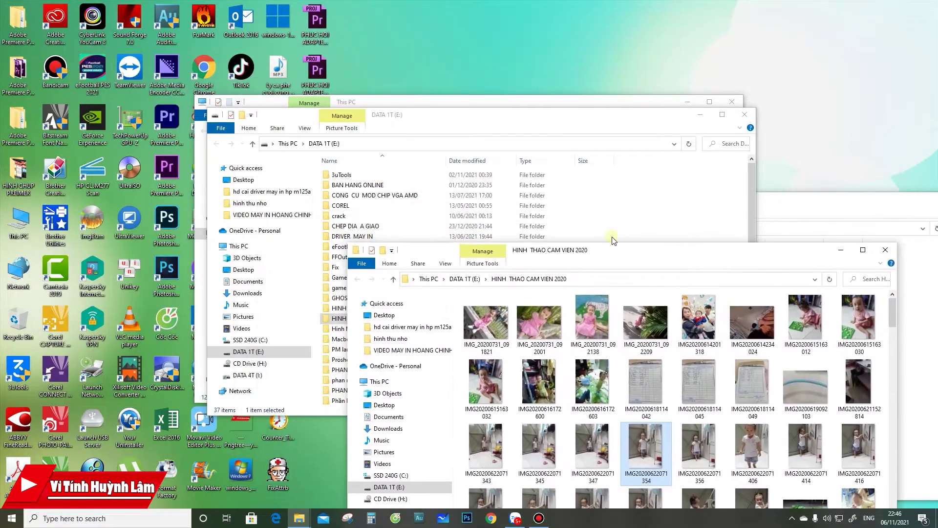
# - Open the COREL and "phan mem camera wifi IP" folders on drive E: one after the other, closing each window after viewing
pyautogui.doubleClick(341, 206)
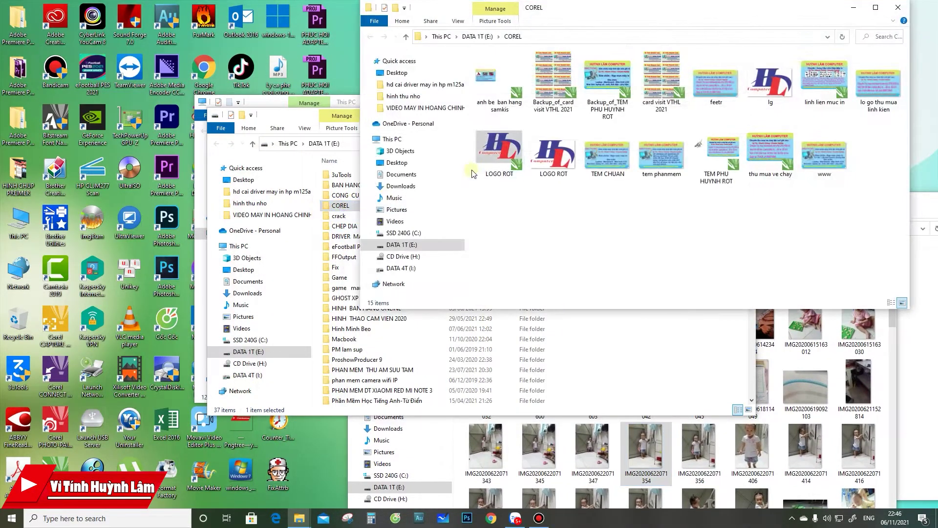
pyautogui.click(899, 7)
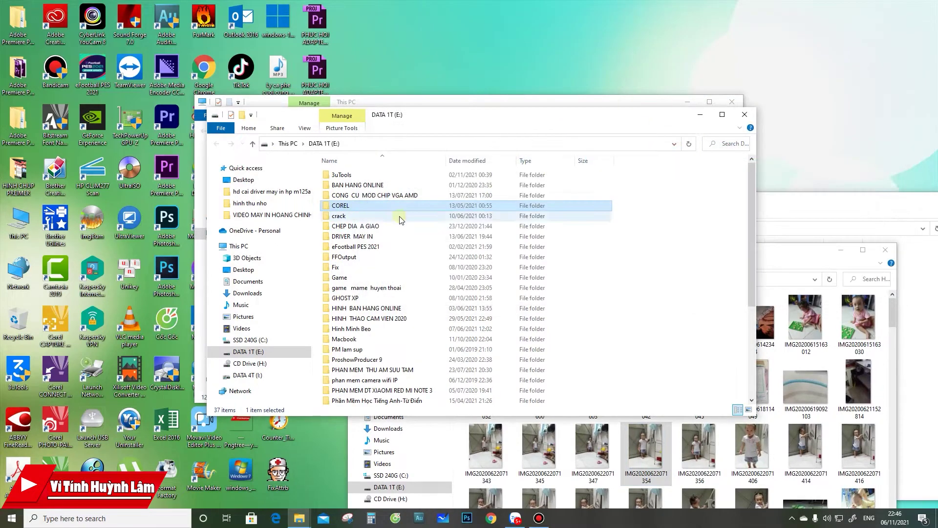
pyautogui.scroll(-3, 386, 295)
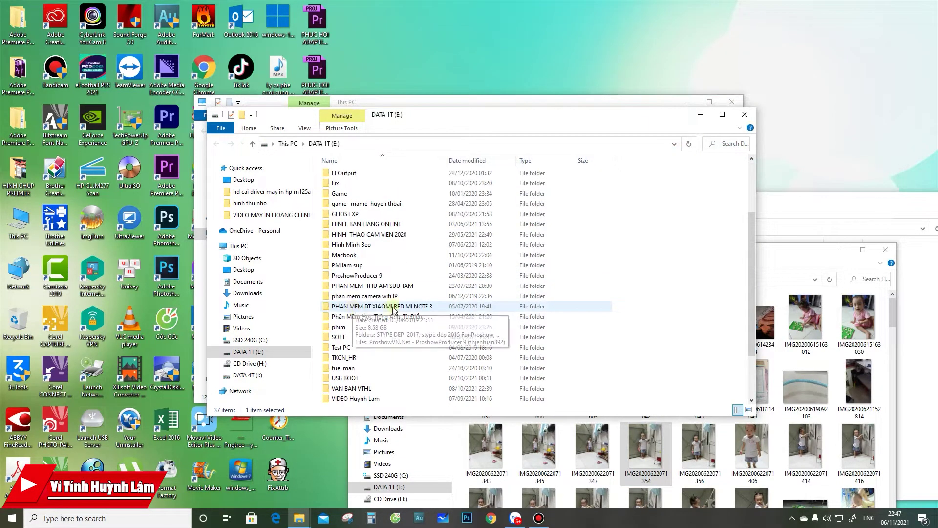
pyautogui.doubleClick(390, 296)
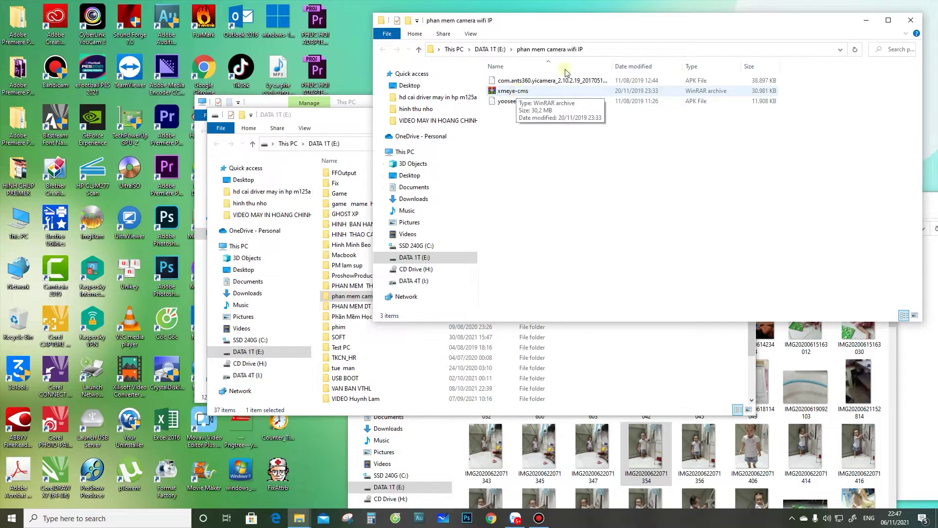
pyautogui.click(911, 20)
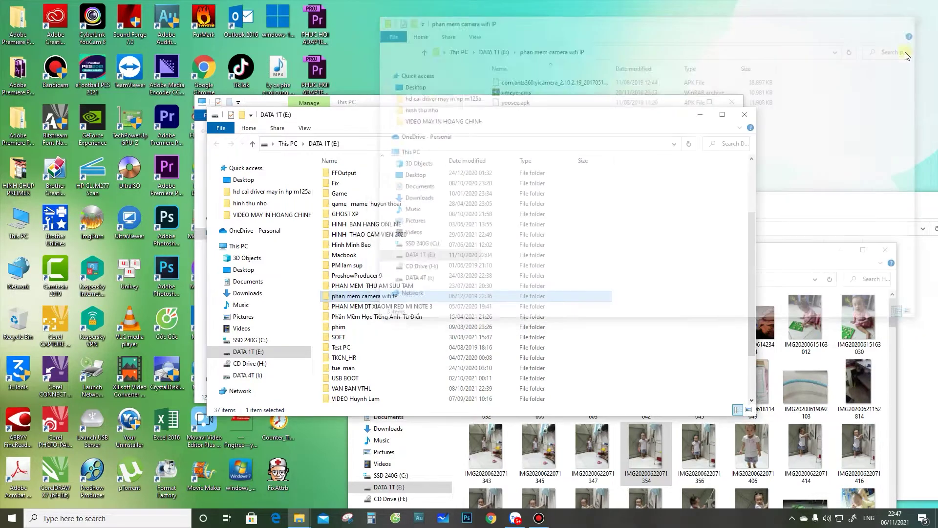
# - Close all remaining File Explorer windows, including DATA 1T (E:), both open subfolders and This PC
pyautogui.click(744, 114)
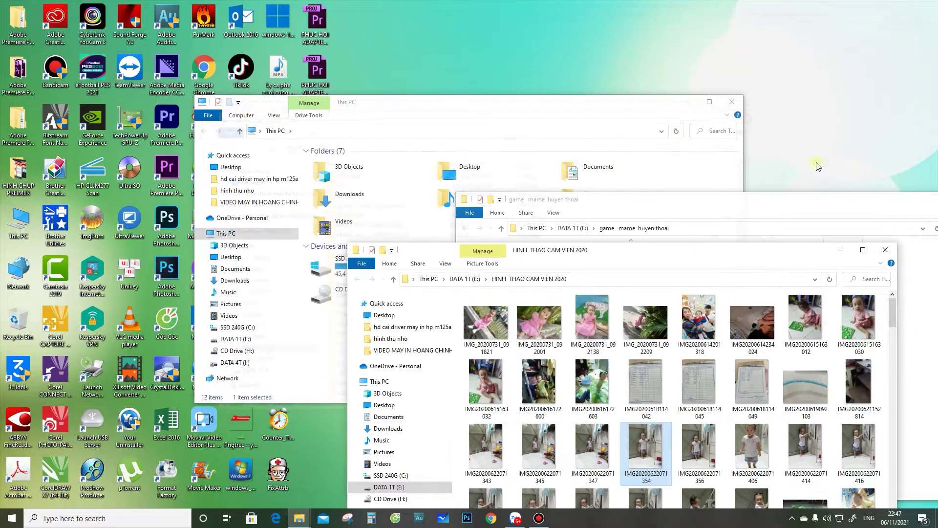
pyautogui.click(885, 250)
pyautogui.moveTo(802, 215); pyautogui.dragTo(532, 143)
pyautogui.click(670, 142)
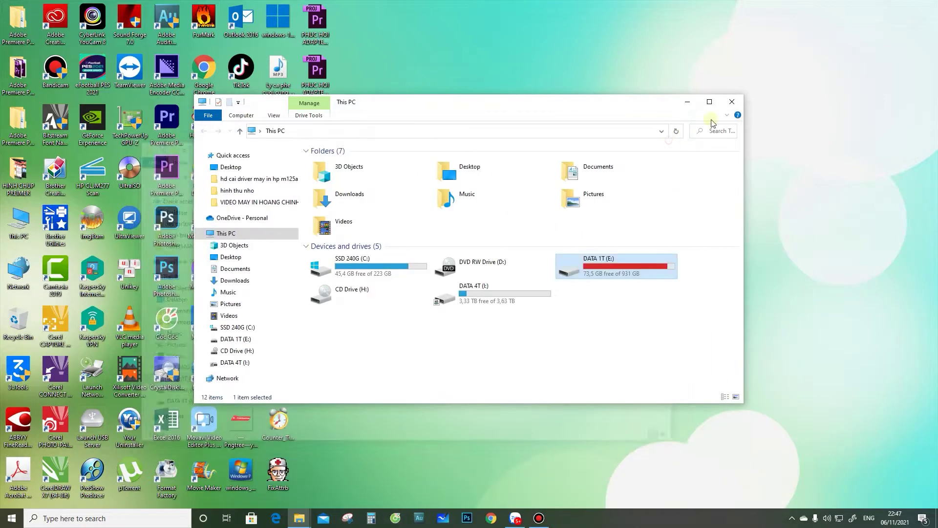
pyautogui.click(733, 101)
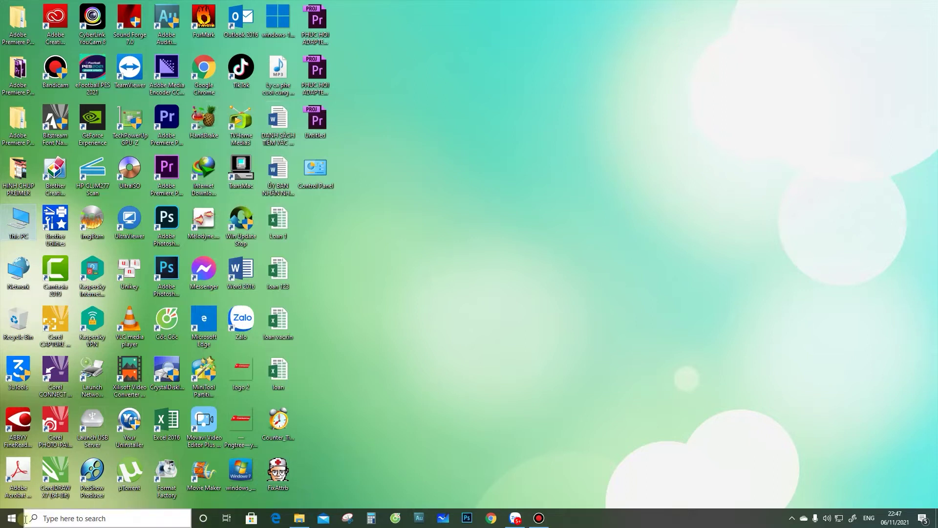
# - Search Windows for "folder option", open File Explorer Options to view its General settings, and close it unchanged
pyautogui.click(72, 520)
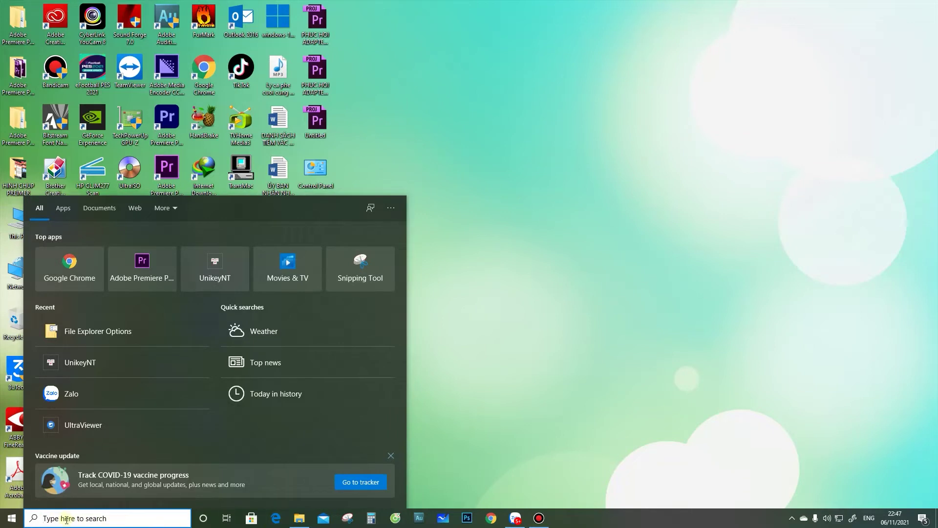
pyautogui.write('folder option')
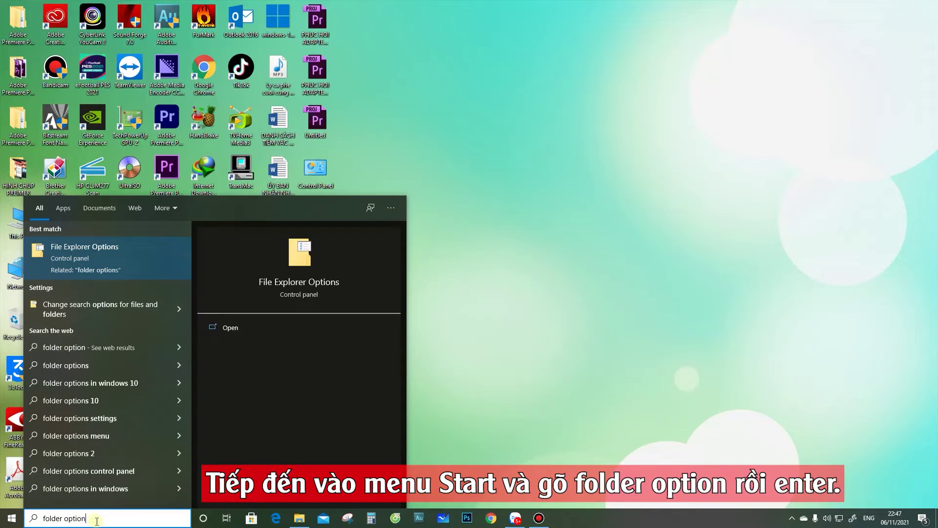
pyautogui.click(143, 254)
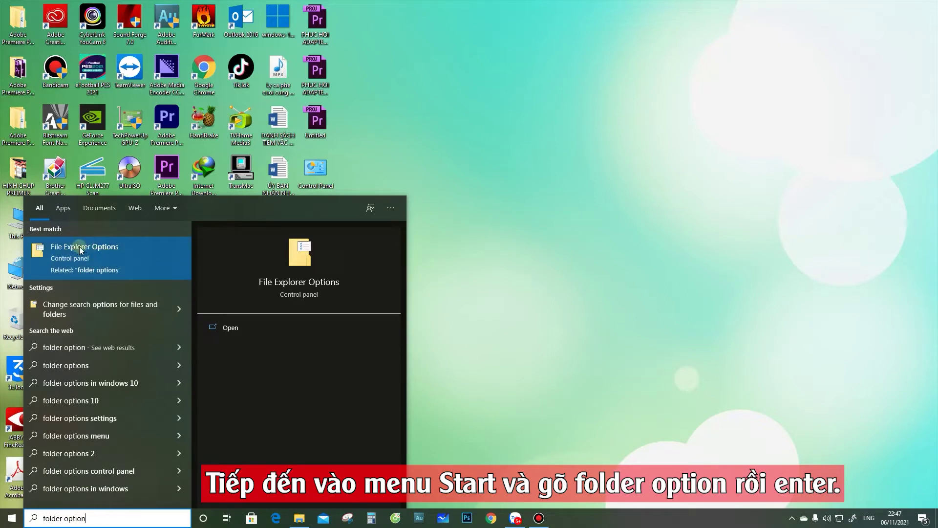
pyautogui.click(105, 250)
pyautogui.moveTo(207, 124); pyautogui.dragTo(479, 97)
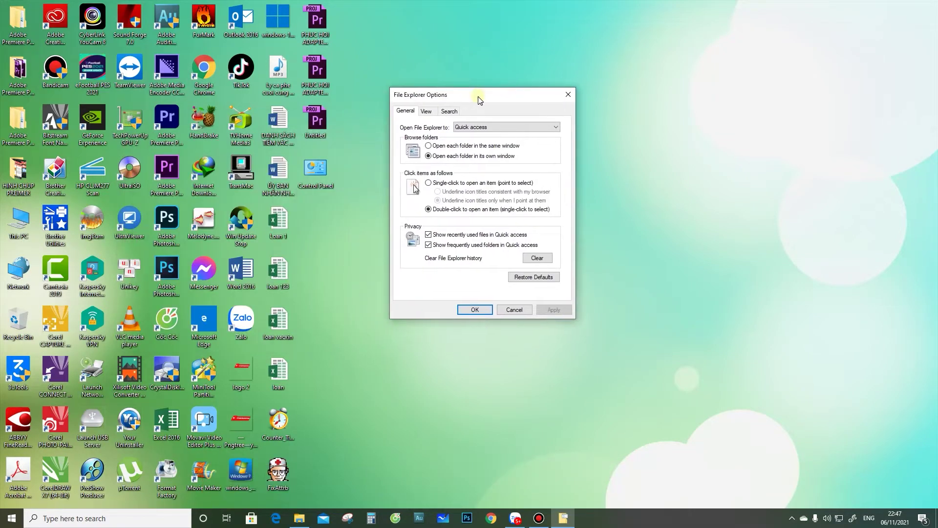
pyautogui.click(569, 96)
# - Open This PC, bring up Folder Options from its window to view the General settings, and close the dialog
pyautogui.doubleClick(19, 223)
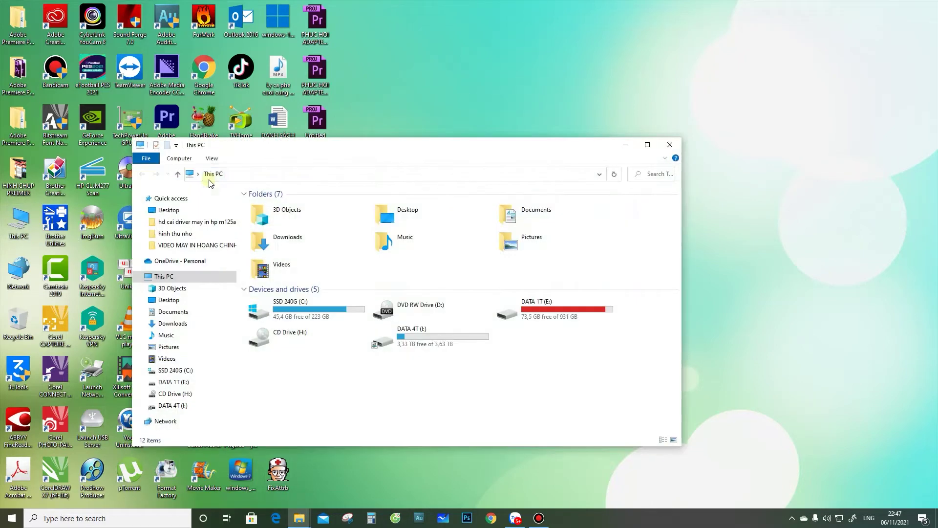
pyautogui.moveTo(284, 149); pyautogui.dragTo(374, 123)
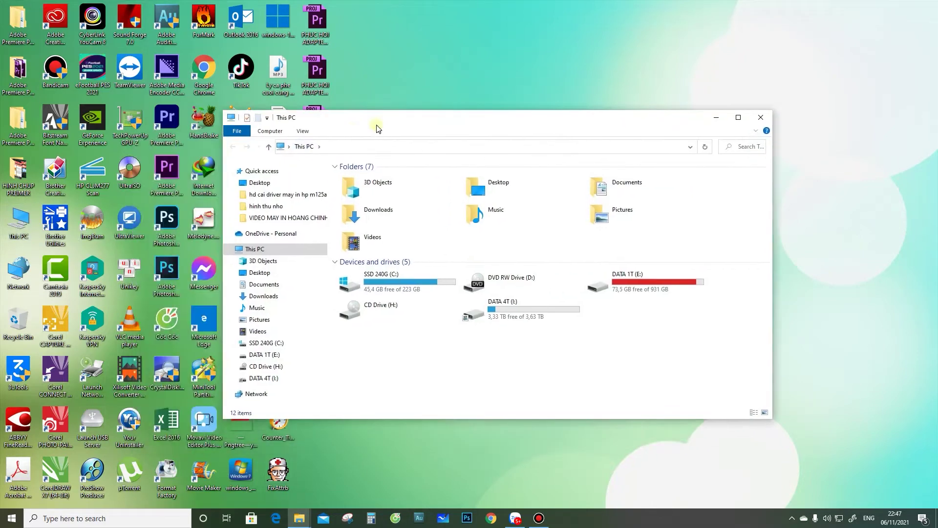
pyautogui.click(299, 131)
pyautogui.click(695, 155)
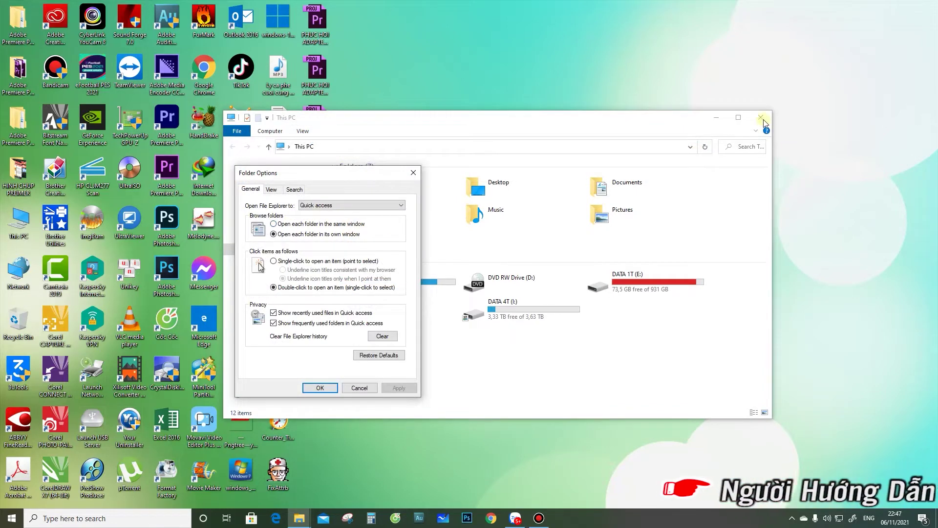
pyautogui.click(413, 173)
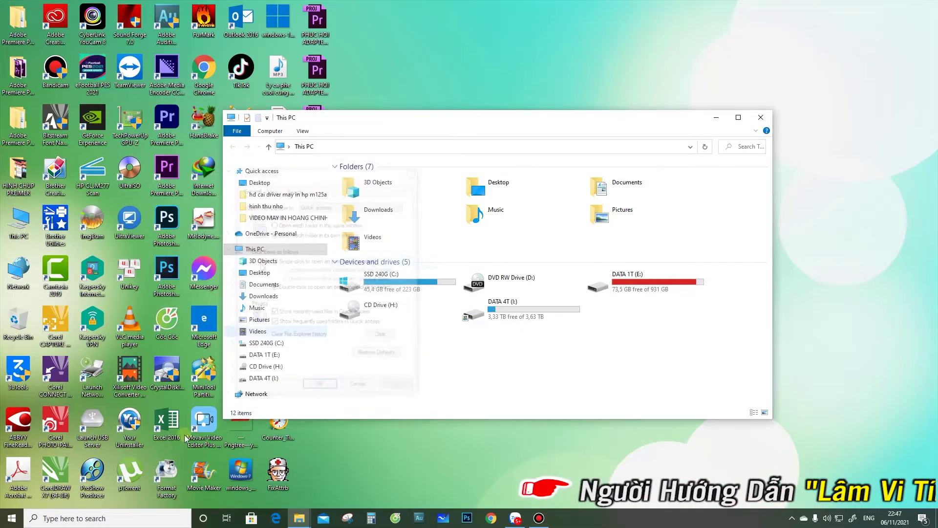
pyautogui.click(63, 521)
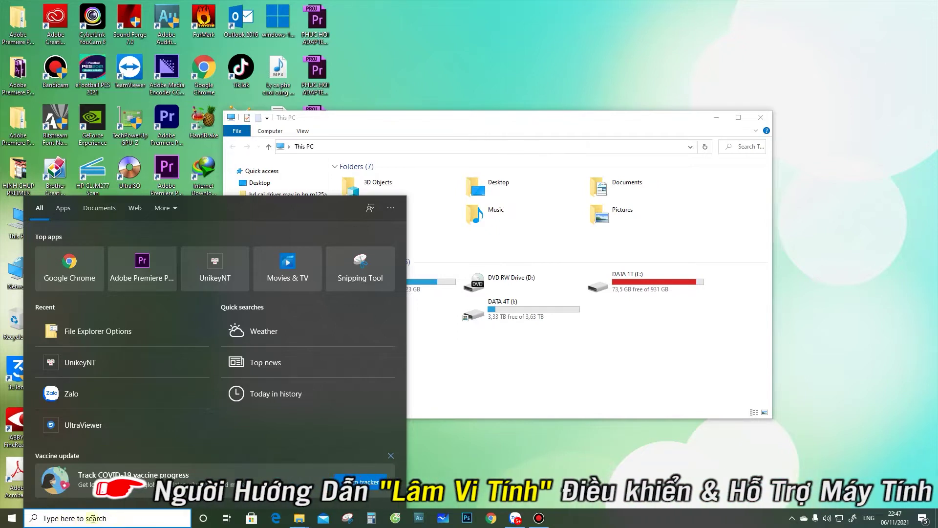
pyautogui.write('folder option')
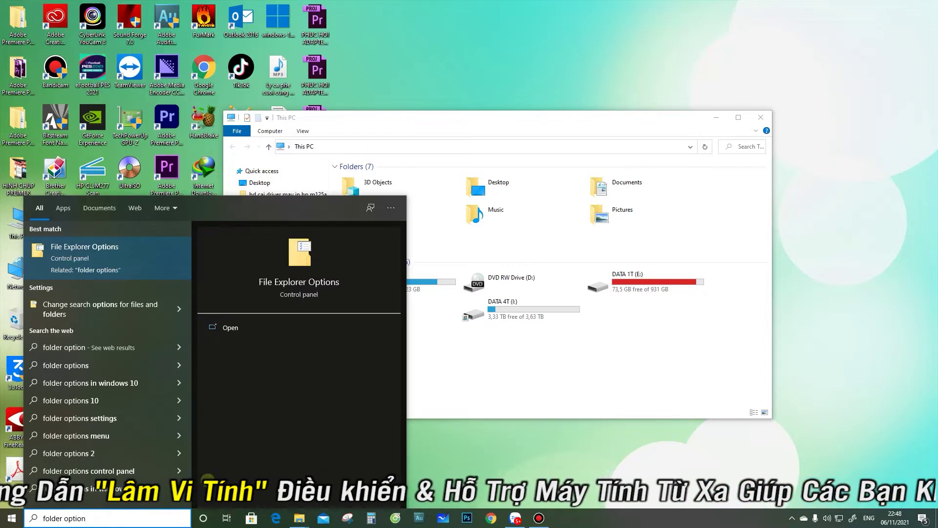
pyautogui.click(667, 407)
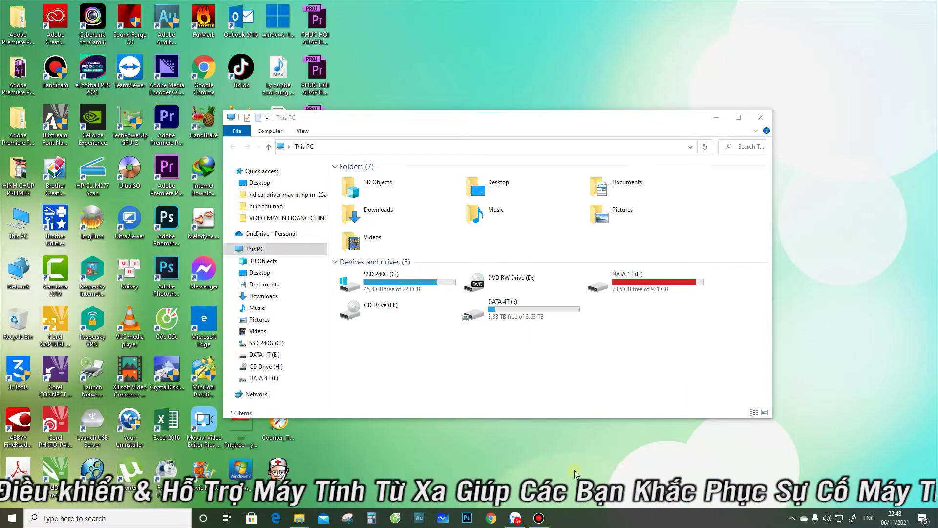
# - Search for "folder option", close the This PC window, and apply "Open each folder in the same window" in File Explorer Options
pyautogui.press('super+s')
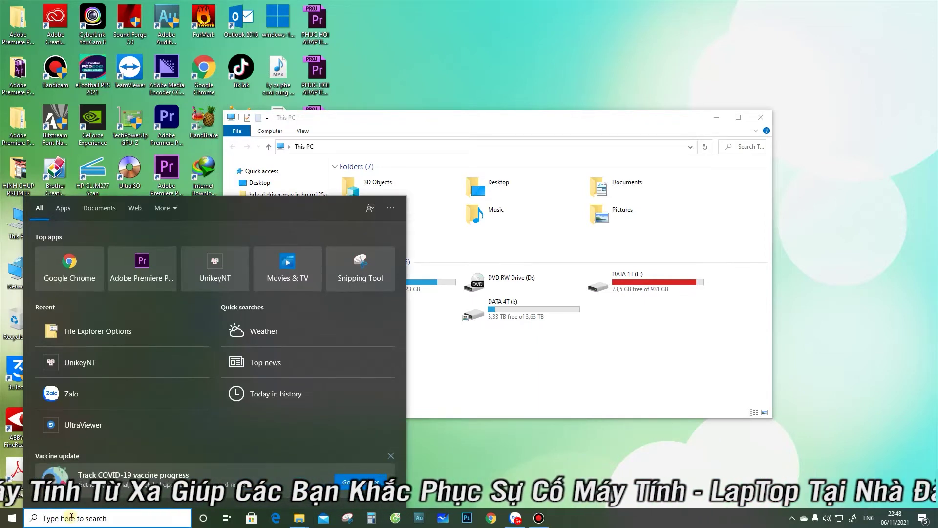
pyautogui.write('folder option')
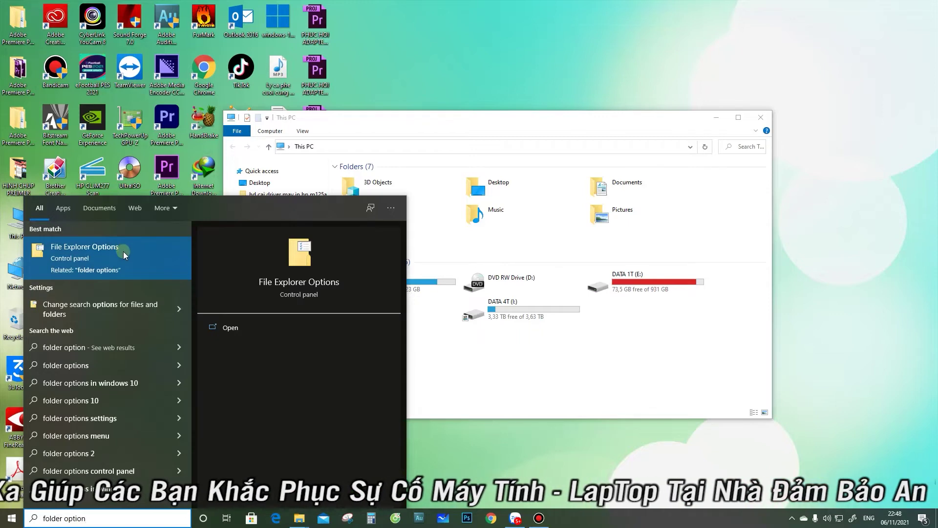
pyautogui.click(60, 253)
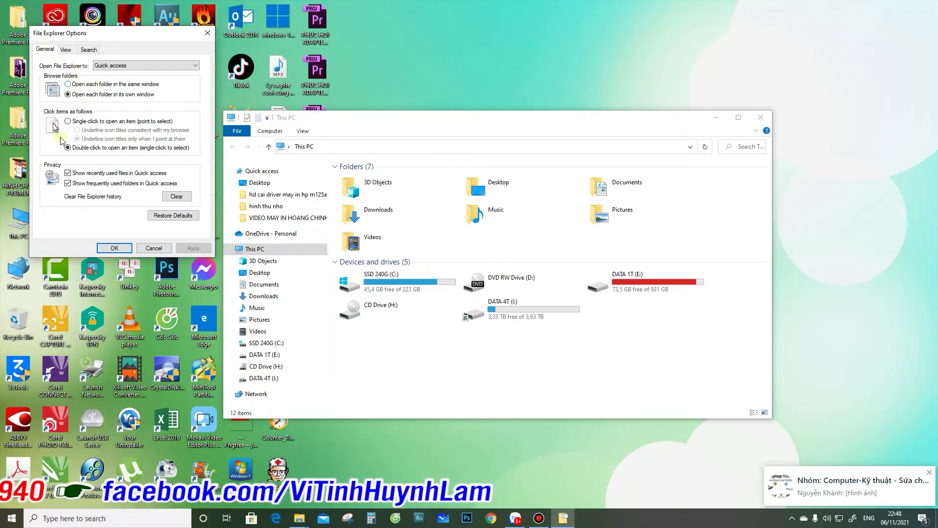
pyautogui.click(760, 118)
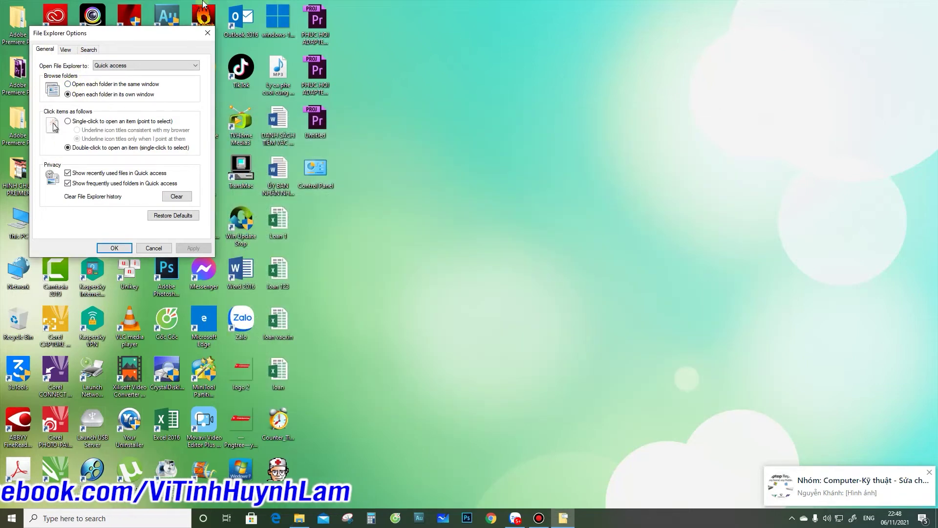
pyautogui.moveTo(120, 33); pyautogui.dragTo(492, 65)
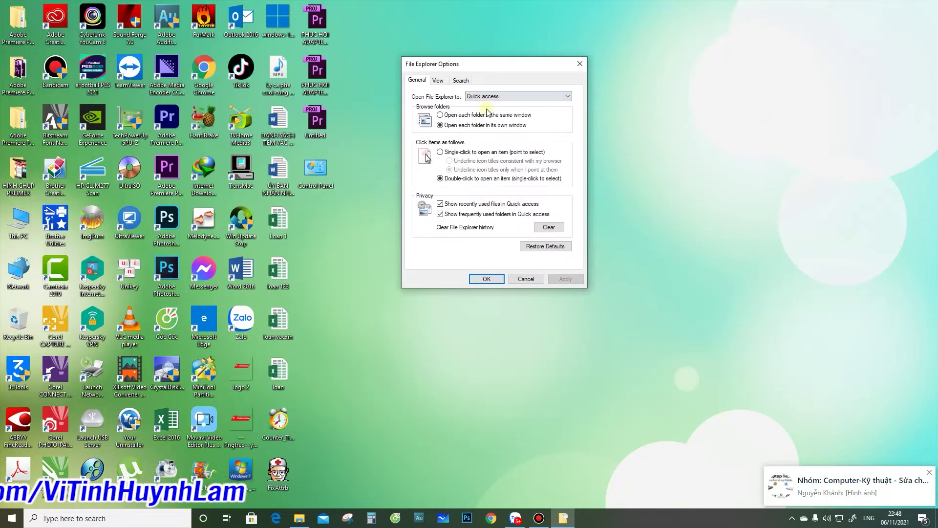
pyautogui.click(442, 115)
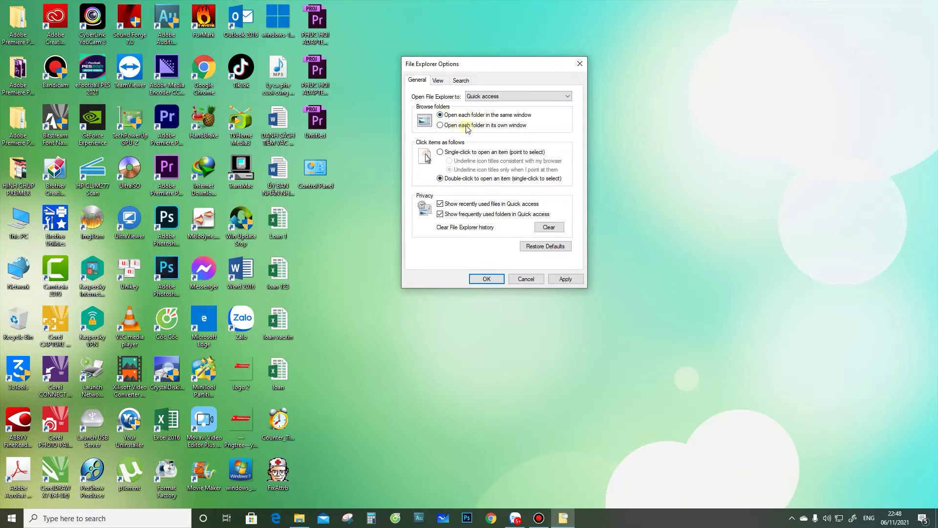
pyautogui.click(574, 281)
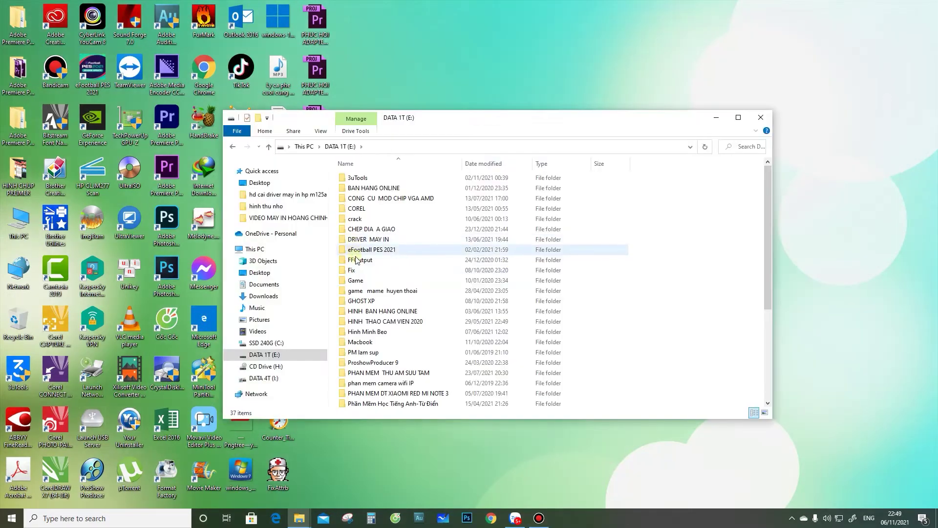
# - Open the FFOutput folder on DATA 1T (E:) and go back to the drive's folder list
pyautogui.doubleClick(361, 252)
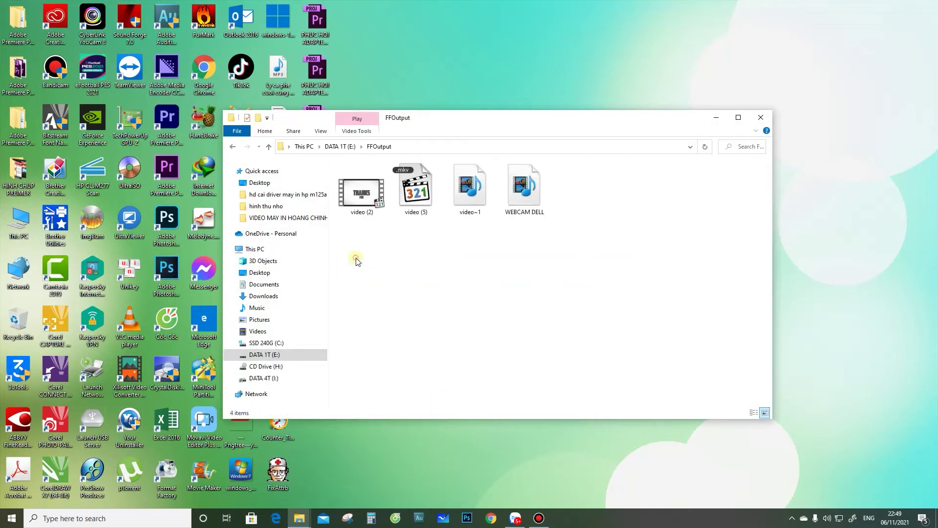
pyautogui.click(233, 146)
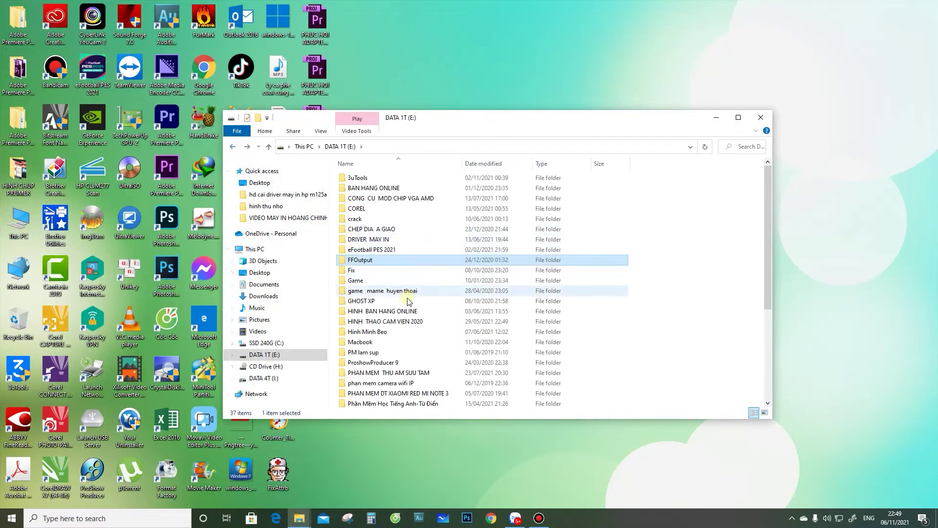
# - Open the DRIVER MAY IN and TKCN_HR folders on DATA 1T (E:) in turn, returning to the drive's folder list after each
pyautogui.doubleClick(383, 239)
pyautogui.click(233, 146)
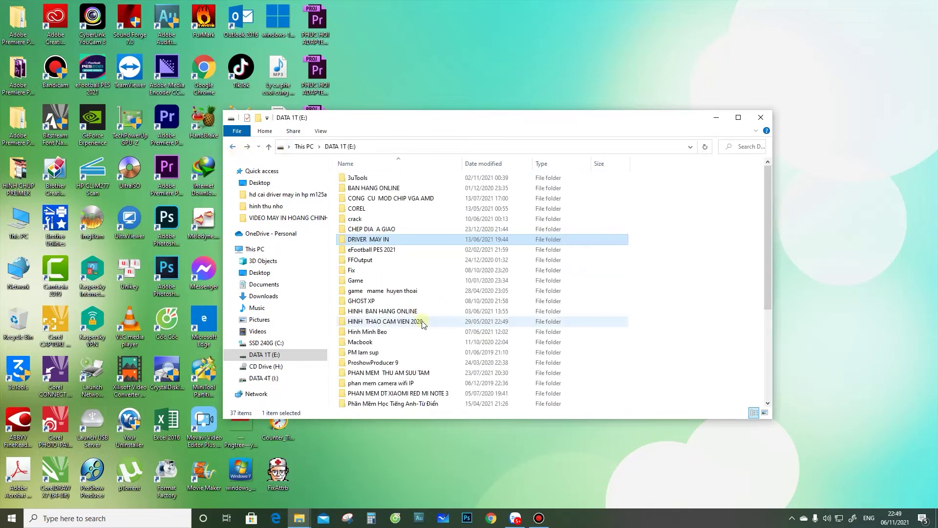
pyautogui.hotkey('alt', 'Right')
pyautogui.hotkey('alt', 'Left')
pyautogui.scroll(-1, 406, 382)
pyautogui.doubleClick(378, 360)
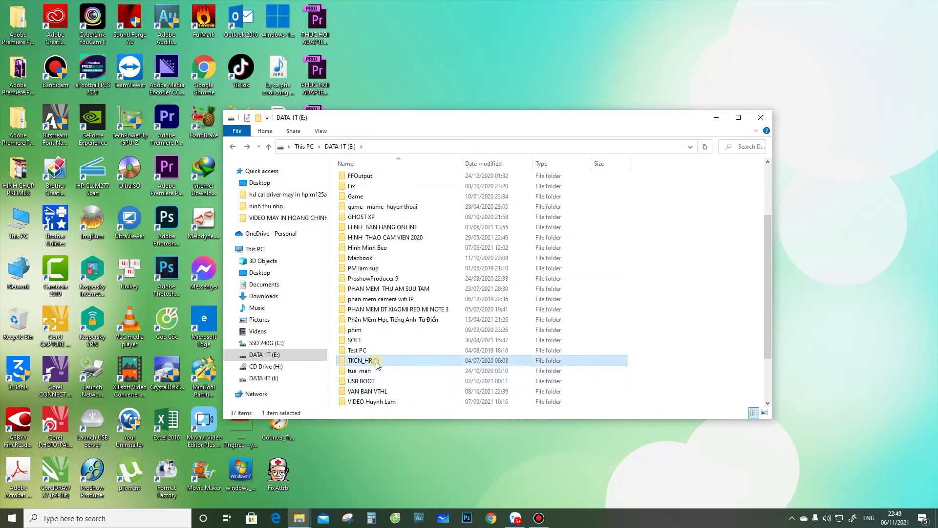
pyautogui.click(234, 147)
# - Look through the drive's folder list, open the "hinh thu nho" Quick access folder, and close the File Explorer window
pyautogui.scroll(-1, 371, 342)
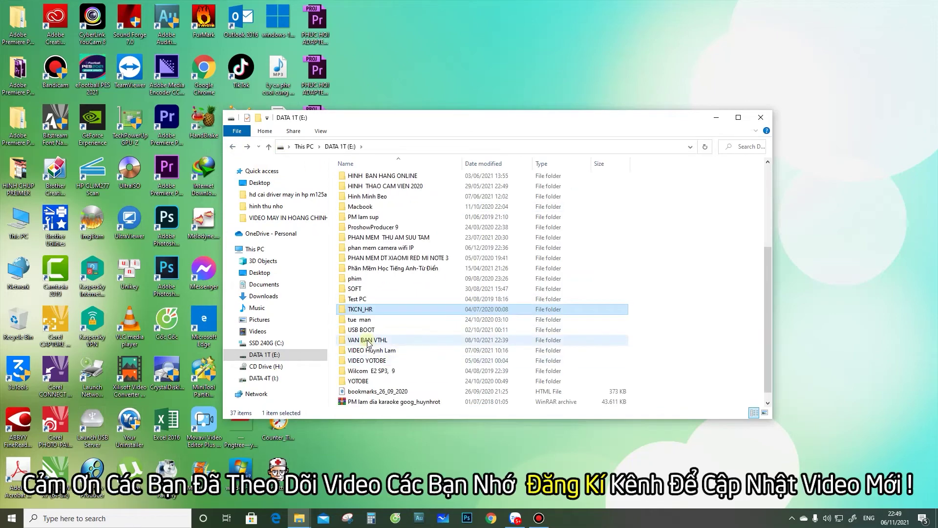
pyautogui.scroll(5, 399, 223)
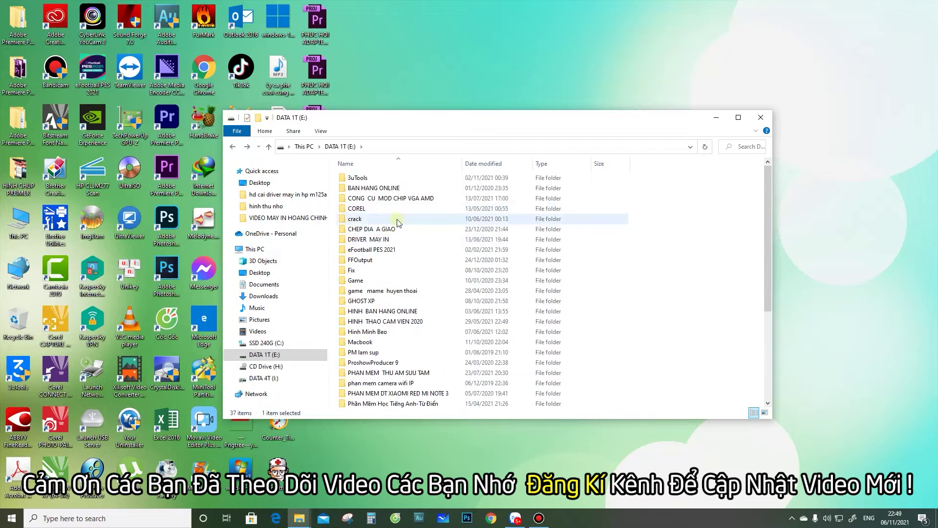
pyautogui.click(274, 206)
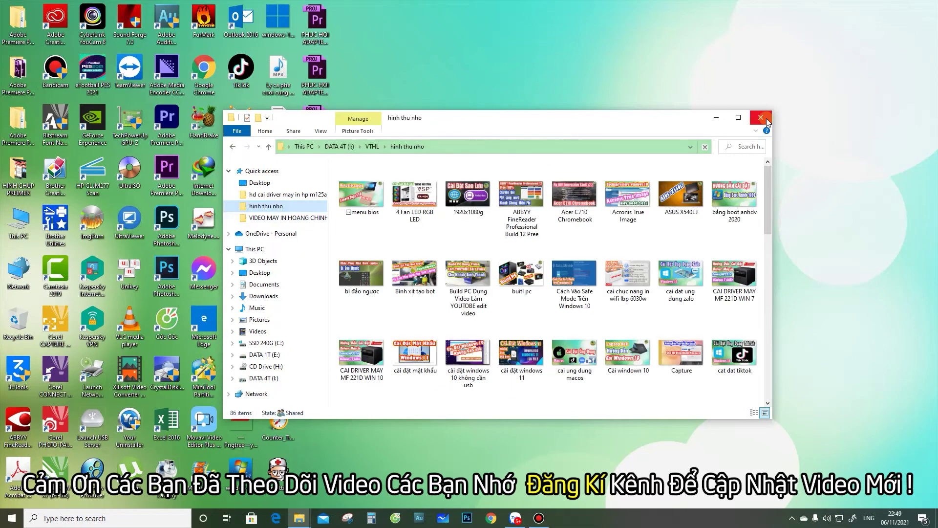
pyautogui.click(765, 118)
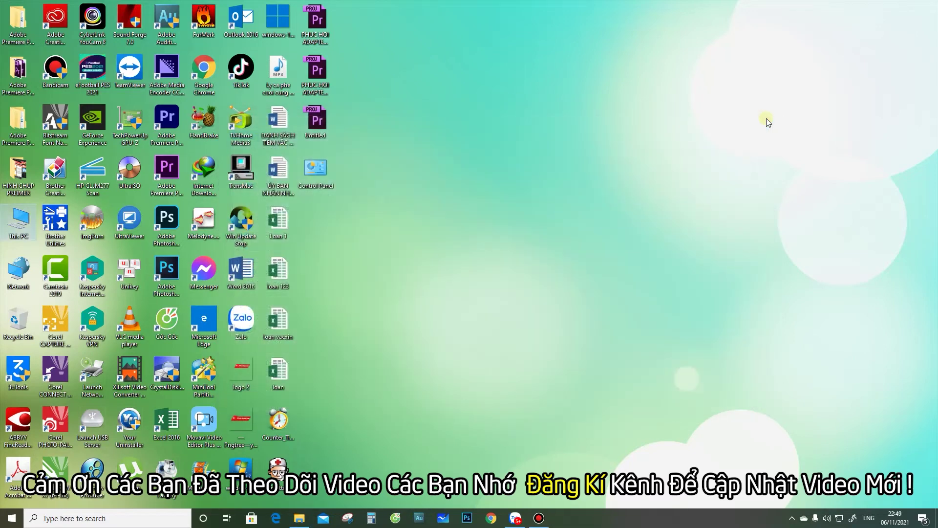